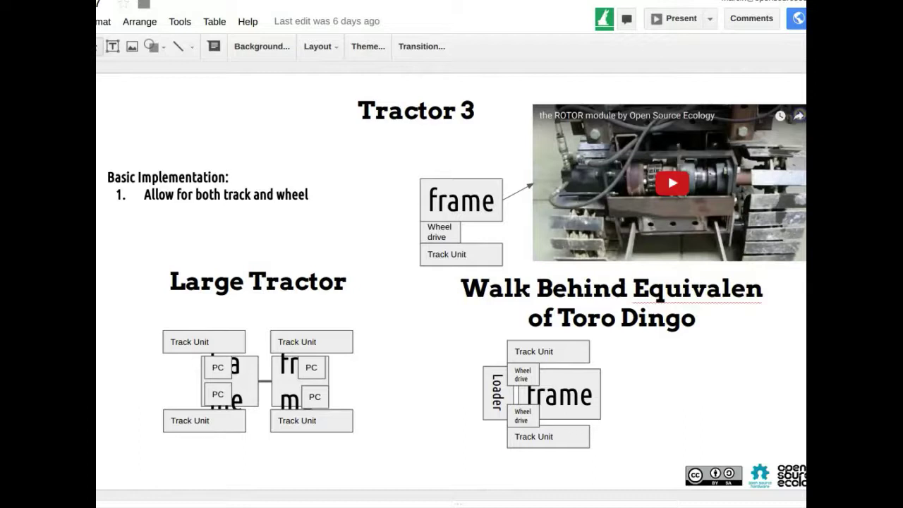
# Browse from Tractor Time 2 to Tractor 4, settle on Tractor 3, then switch to the Hangouts call
pyautogui.press('Up')
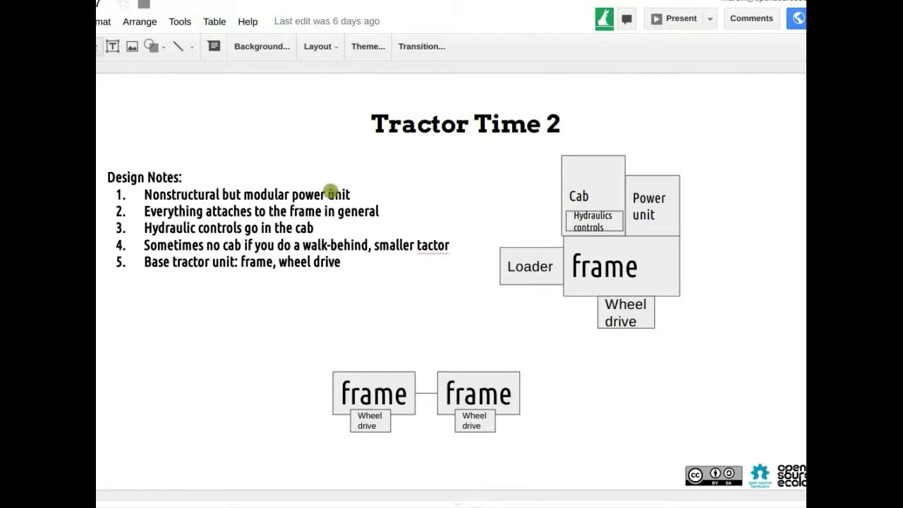
pyautogui.press('Down')
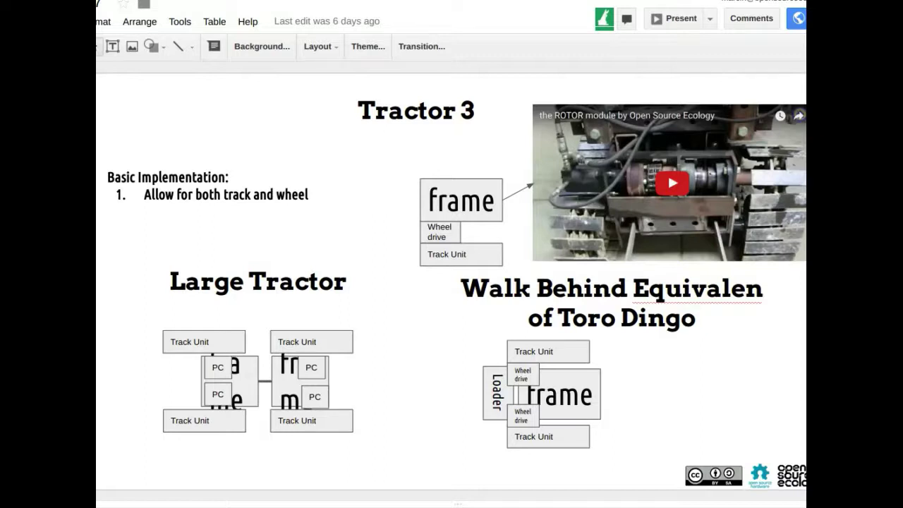
pyautogui.press('Down')
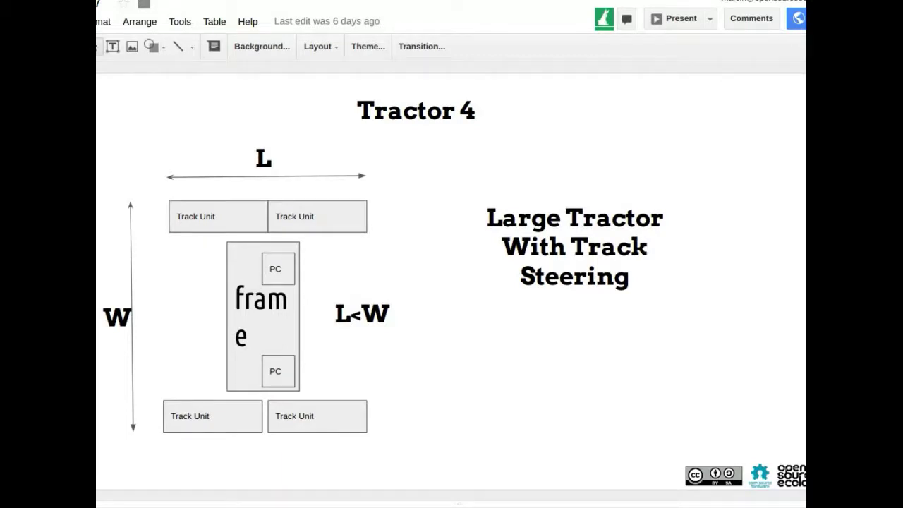
pyautogui.press('Up')
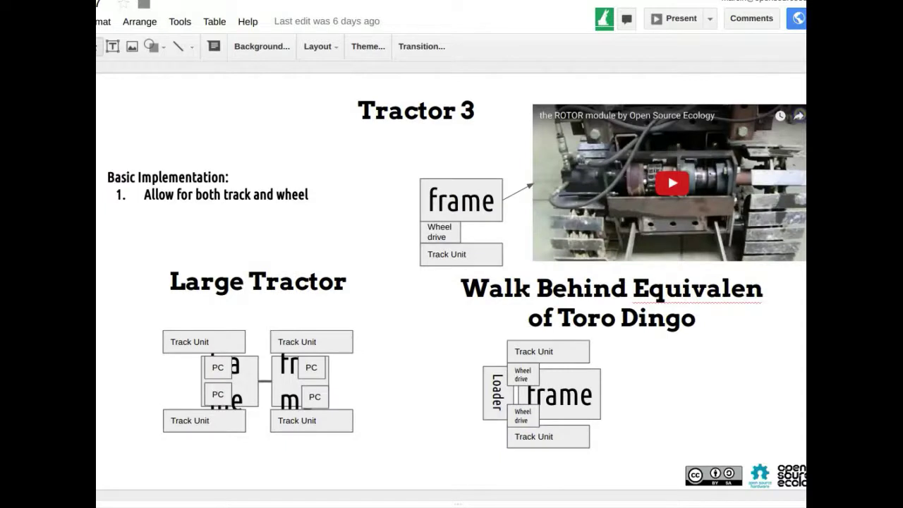
pyautogui.click(209, 152)
pyautogui.press('Down')
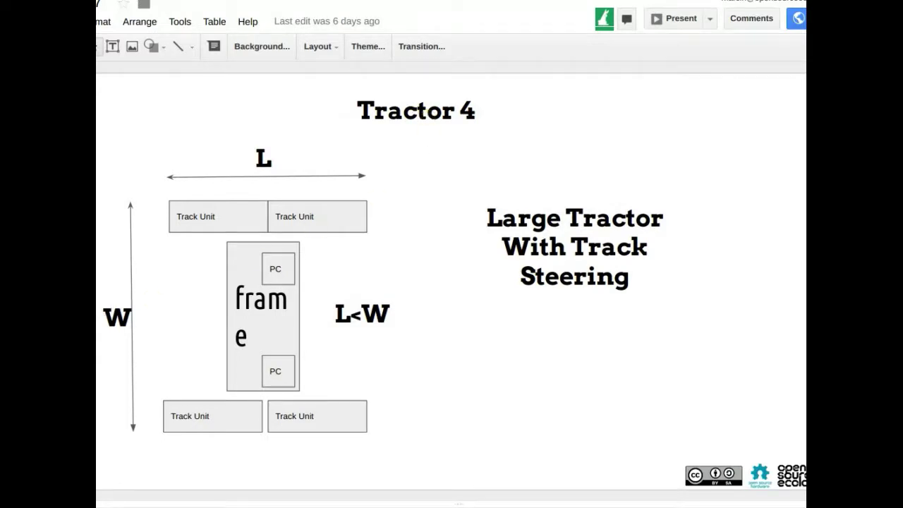
pyautogui.press('Up')
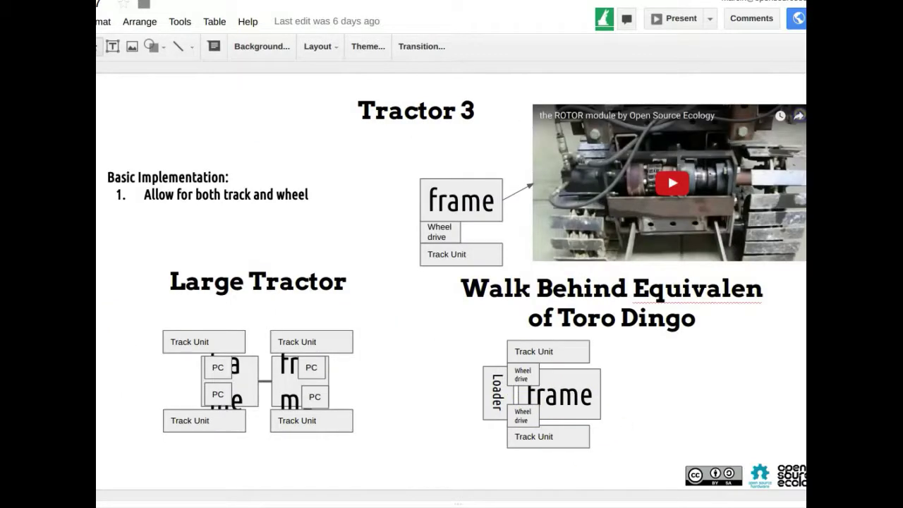
pyautogui.hotkey('alt', 'Tab')
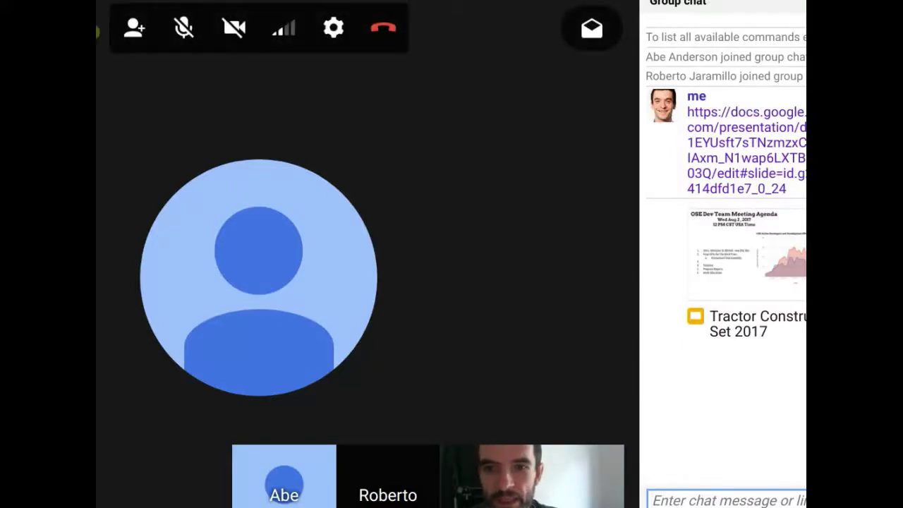
# Share your entire screen in the Hangouts call and present it to everyone
pyautogui.click(97, 31)
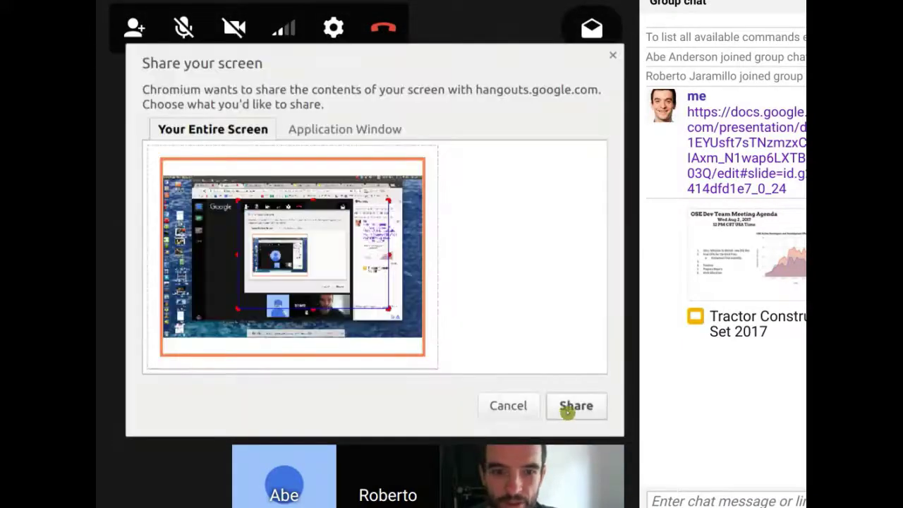
pyautogui.click(572, 408)
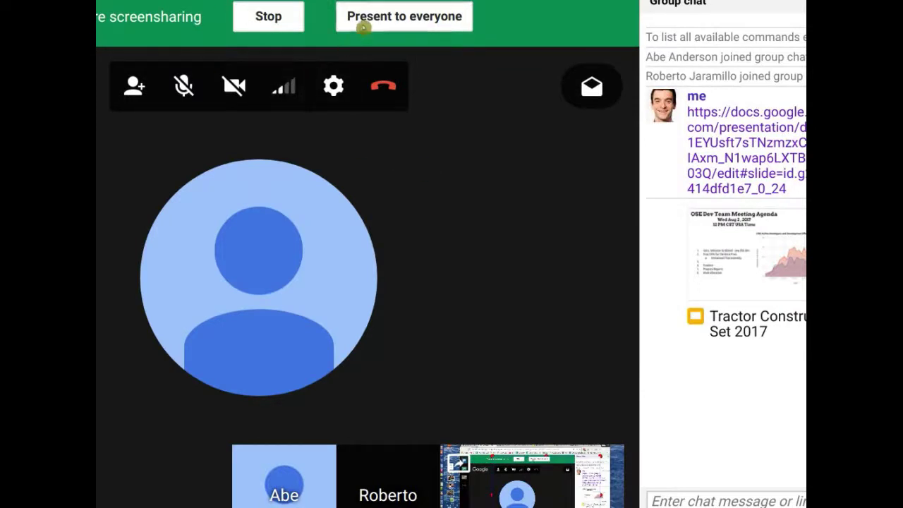
pyautogui.click(363, 26)
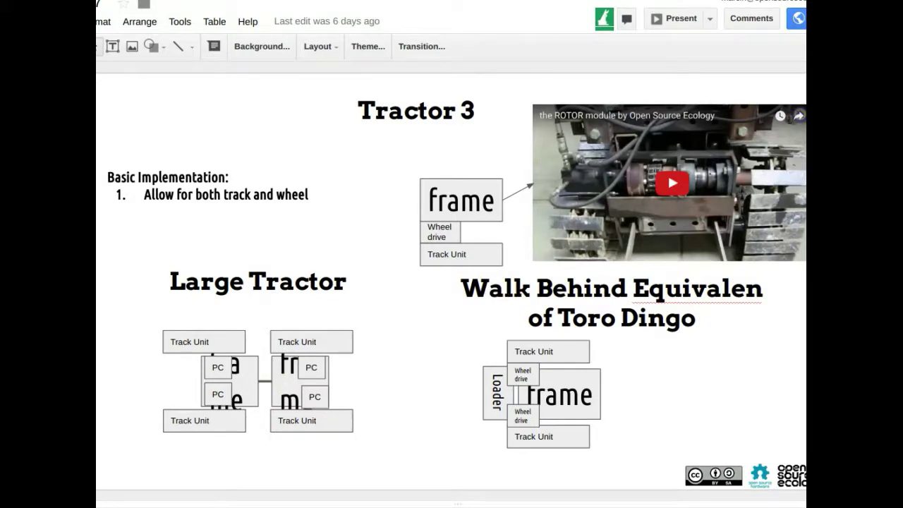
# Duplicate the Tractor 4 slide and change the copy's title to 'Tractor 5'
pyautogui.press('Down')
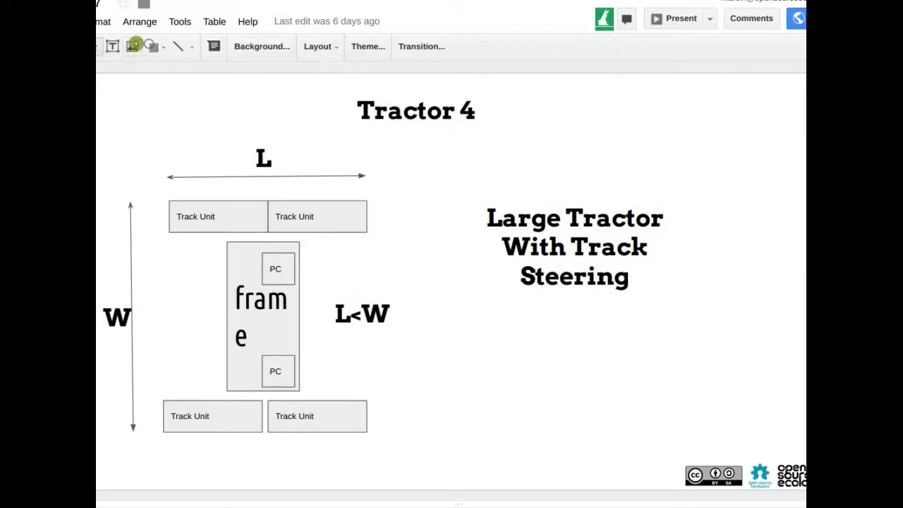
pyautogui.click(99, 21)
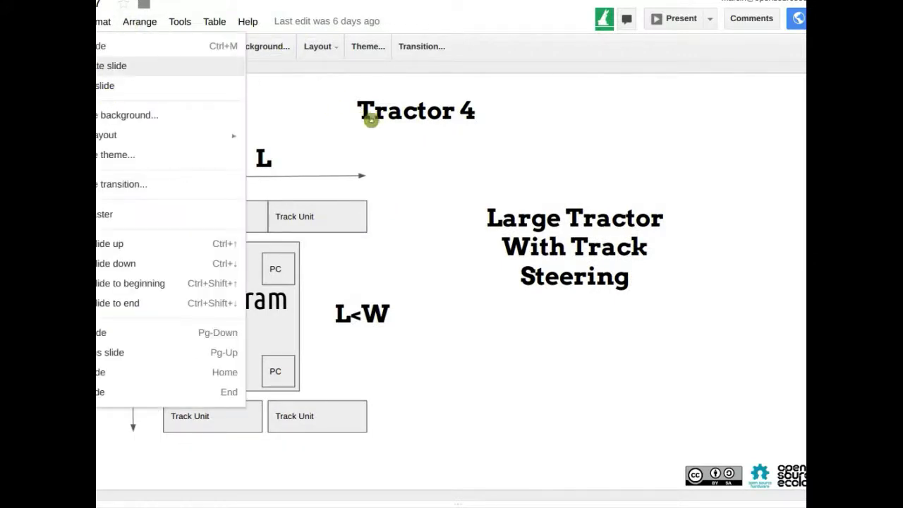
pyautogui.click(392, 122)
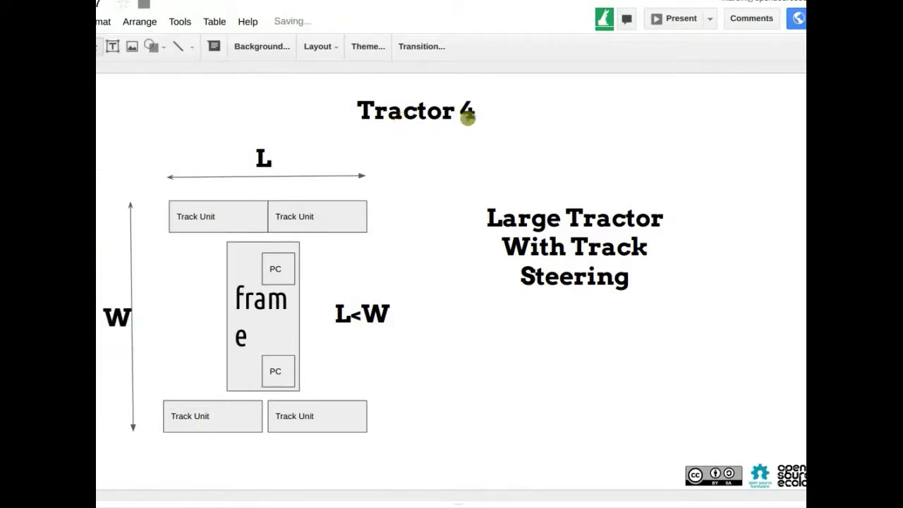
pyautogui.click(468, 113)
pyautogui.doubleClick(466, 112)
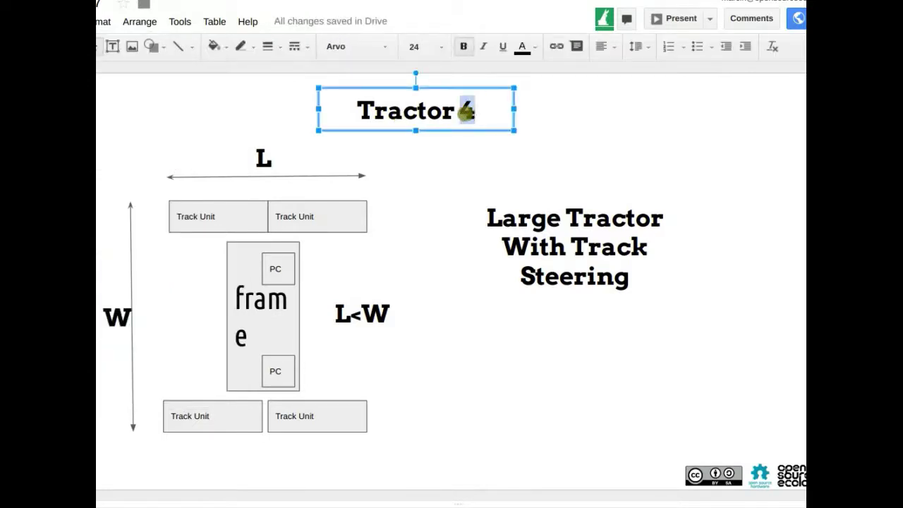
pyautogui.write('5')
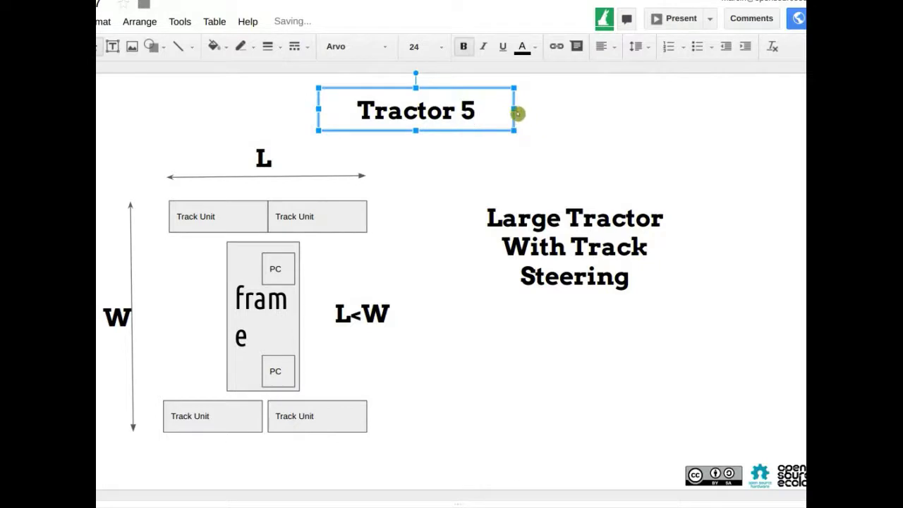
# Widen the title box, shift it slightly left, and select the tractor diagram
pyautogui.moveTo(513, 110); pyautogui.dragTo(755, 108)
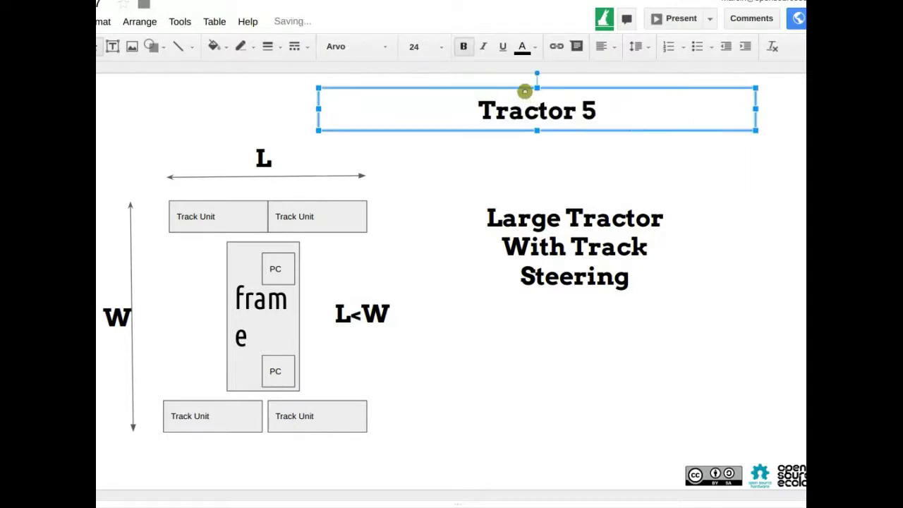
pyautogui.moveTo(525, 92); pyautogui.dragTo(499, 89)
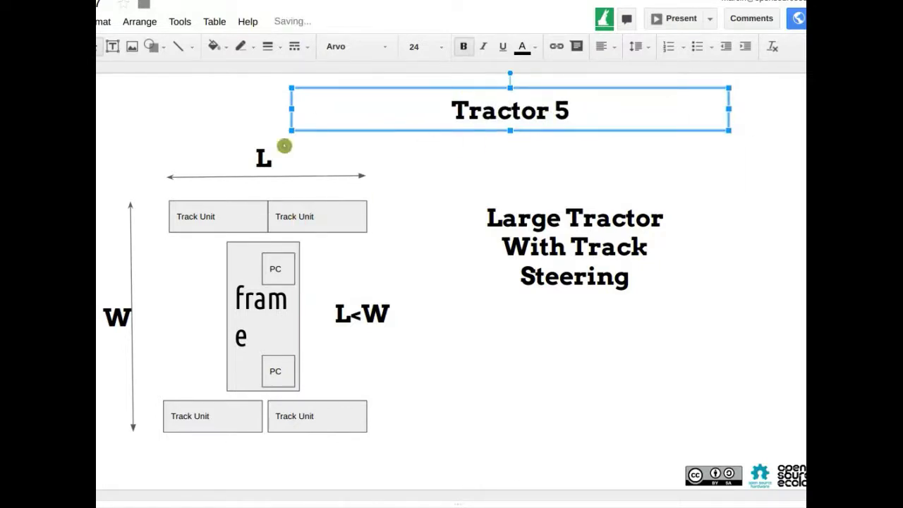
pyautogui.moveTo(109, 160); pyautogui.dragTo(431, 450)
# Delete the diagram shapes and the 'Large Tractor With Track Steering' text from Tractor 5
pyautogui.press('Delete')
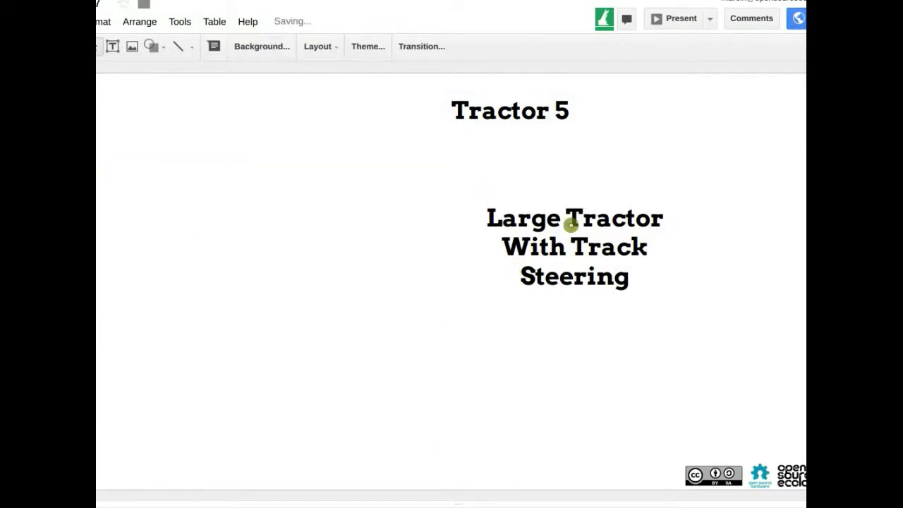
pyautogui.click(618, 199)
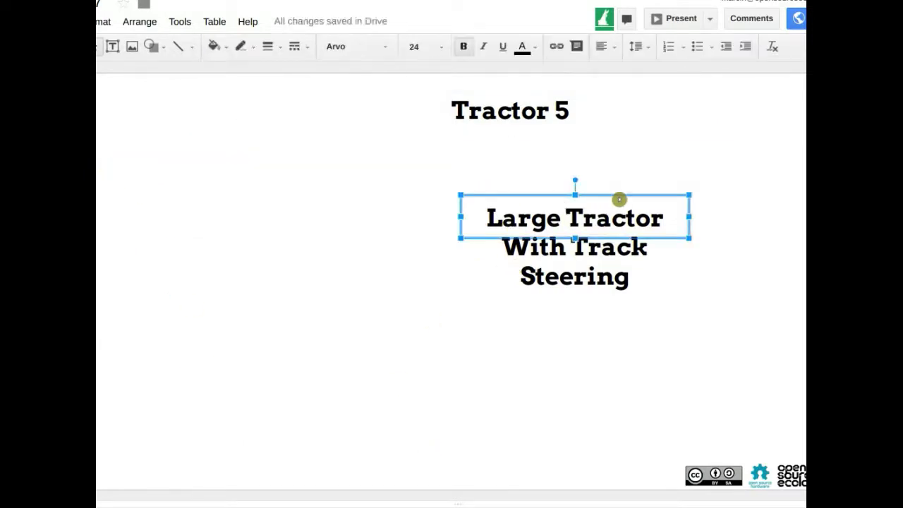
pyautogui.press('Delete')
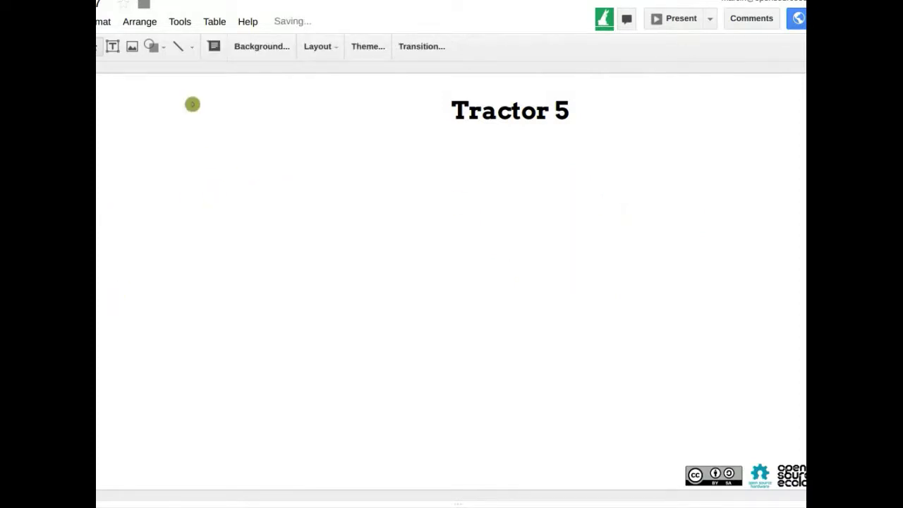
# Copy the Design Notes box from Tractor Time 2, undoing a stray web-address paste on Tractor 5
pyautogui.press('pagedown')
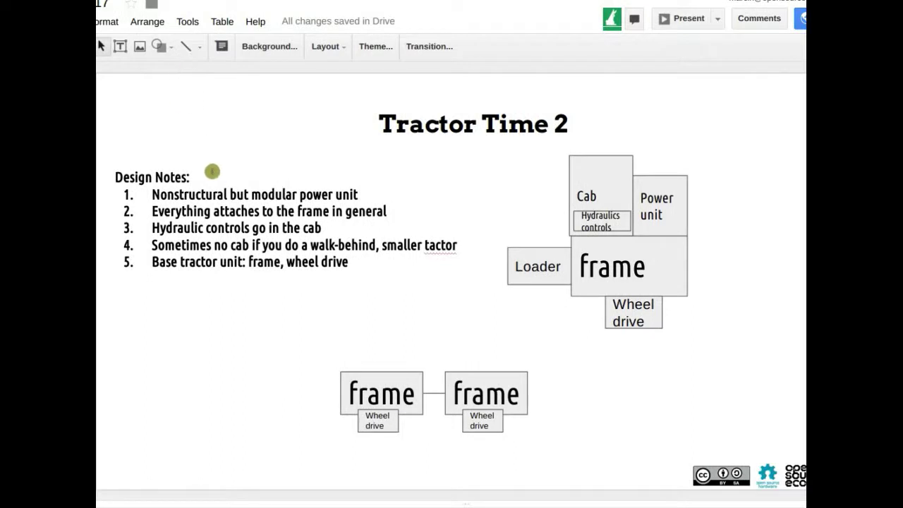
pyautogui.click(205, 169)
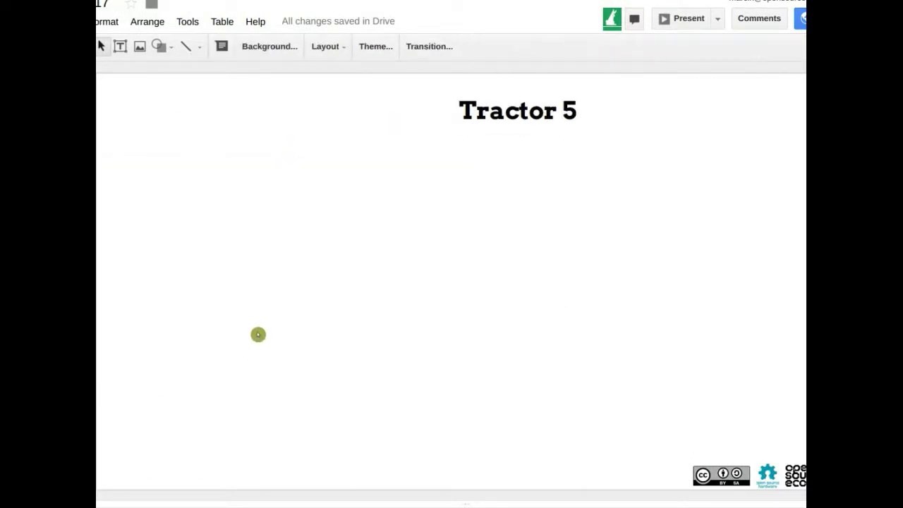
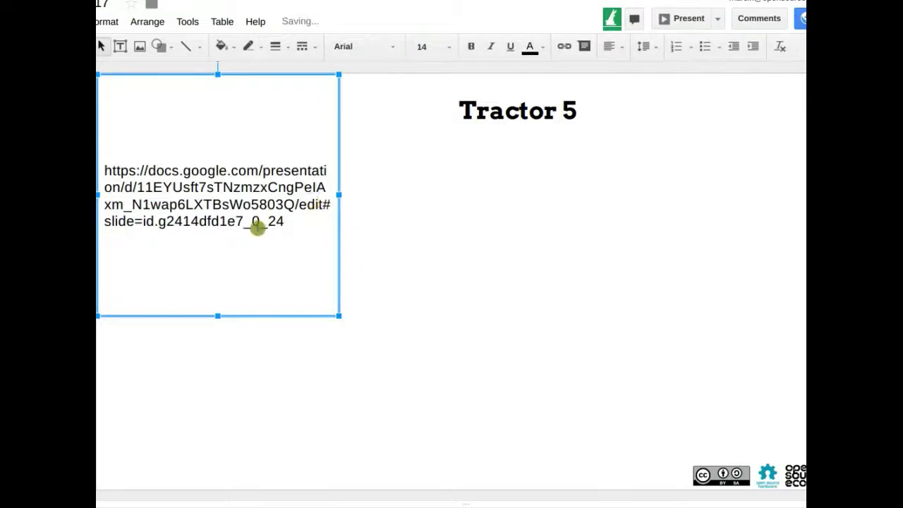
pyautogui.hotkey('ctrl', 'z')
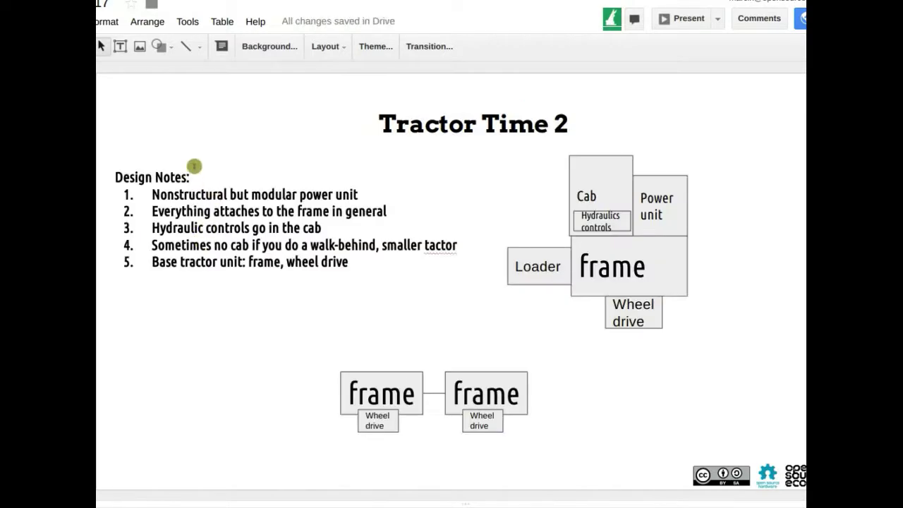
pyautogui.click(194, 164)
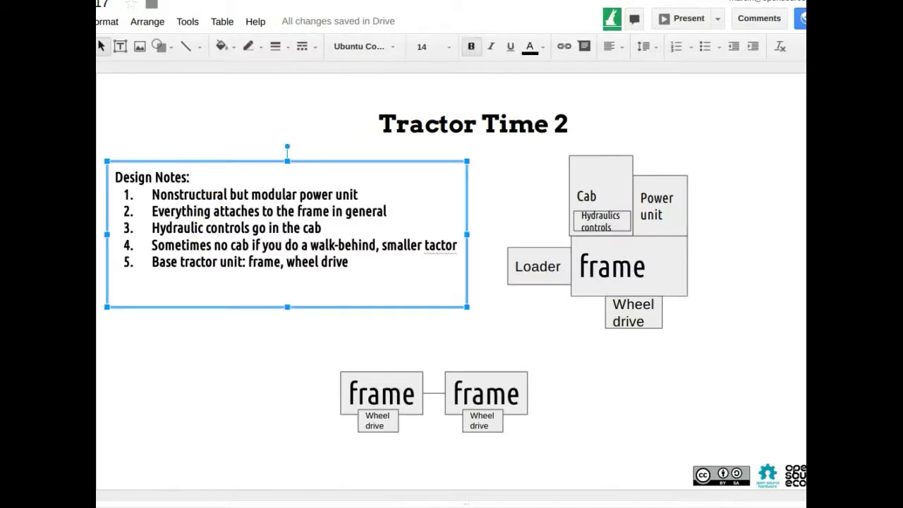
pyautogui.click(187, 325)
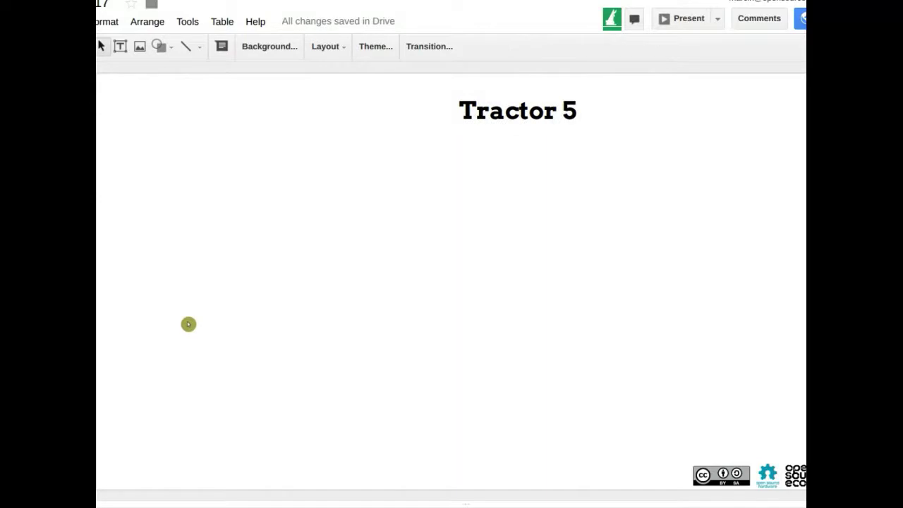
# Paste the five-item Design Notes list and rename its heading to 'Parts Needed for Libra'
pyautogui.hotkey('ctrl', 'v')
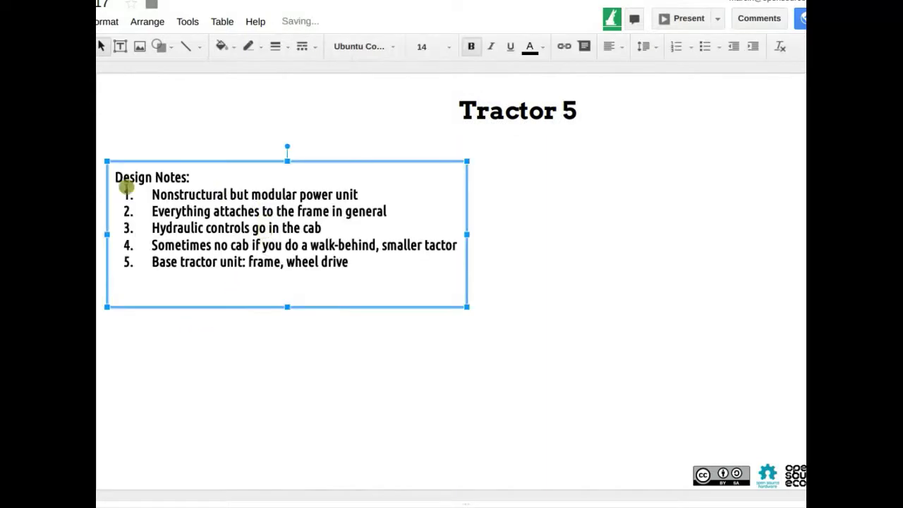
pyautogui.moveTo(115, 177); pyautogui.dragTo(210, 178)
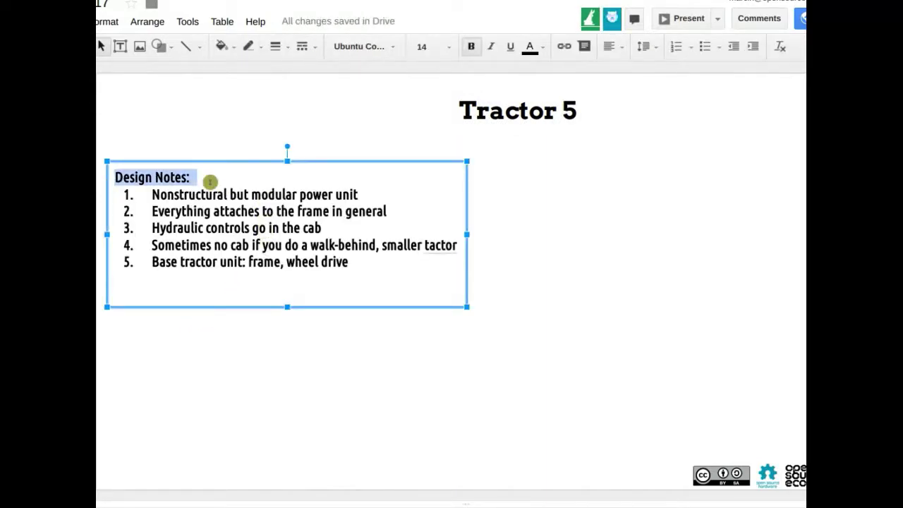
pyautogui.write('Parts Ne')
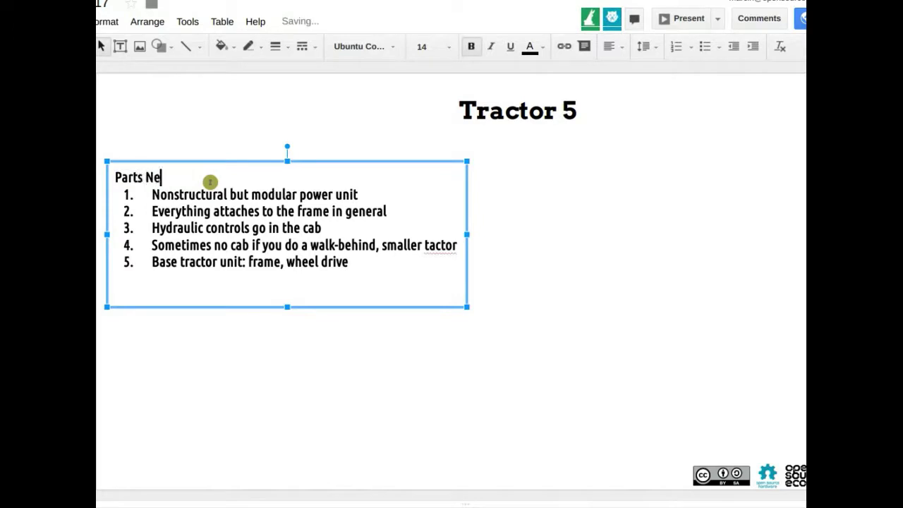
pyautogui.write('eded:')
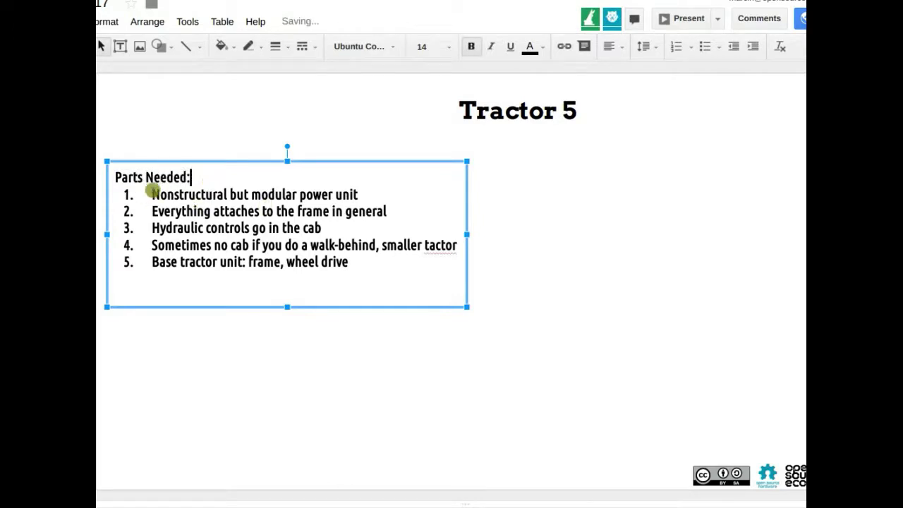
pyautogui.moveTo(150, 194); pyautogui.dragTo(379, 264)
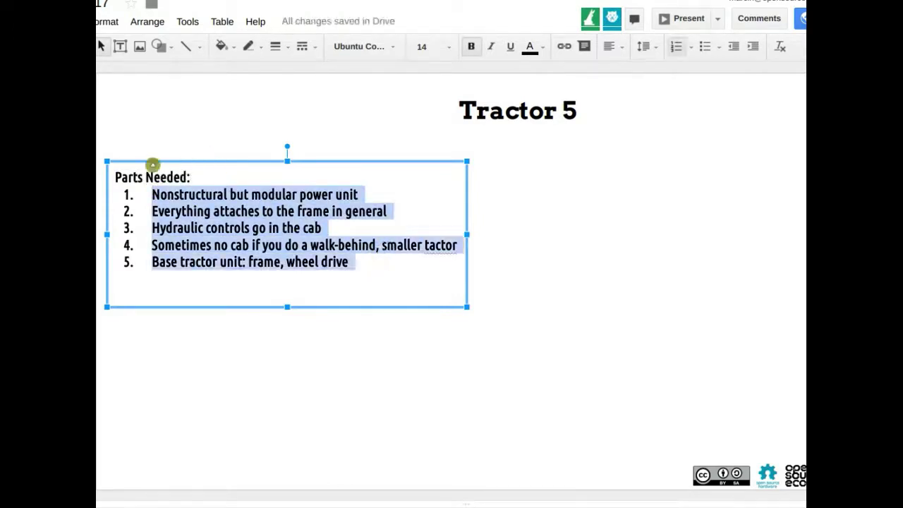
pyautogui.click(182, 176)
pyautogui.press('BackSpace')
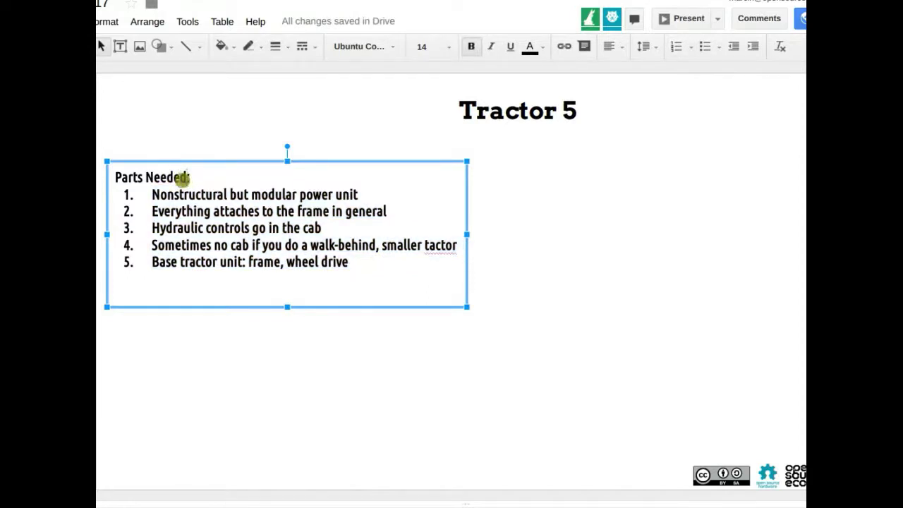
pyautogui.write('for Li')
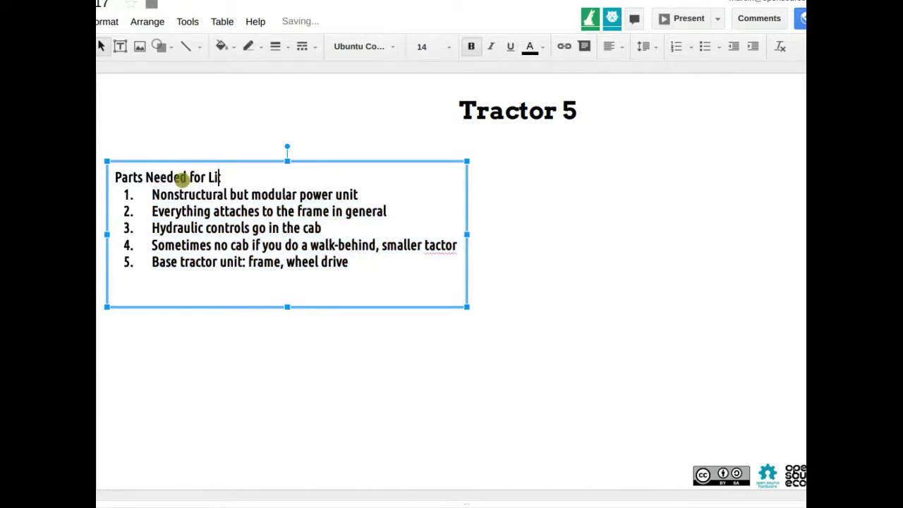
pyautogui.write('bra:')
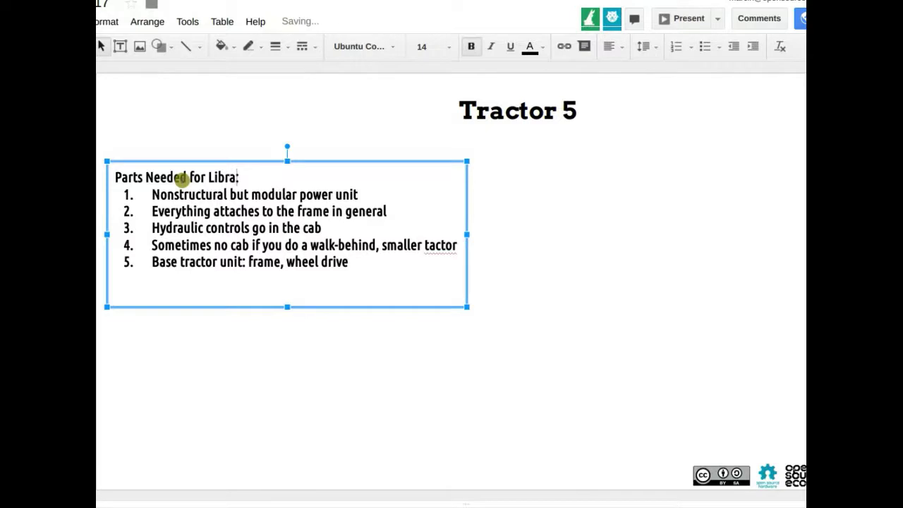